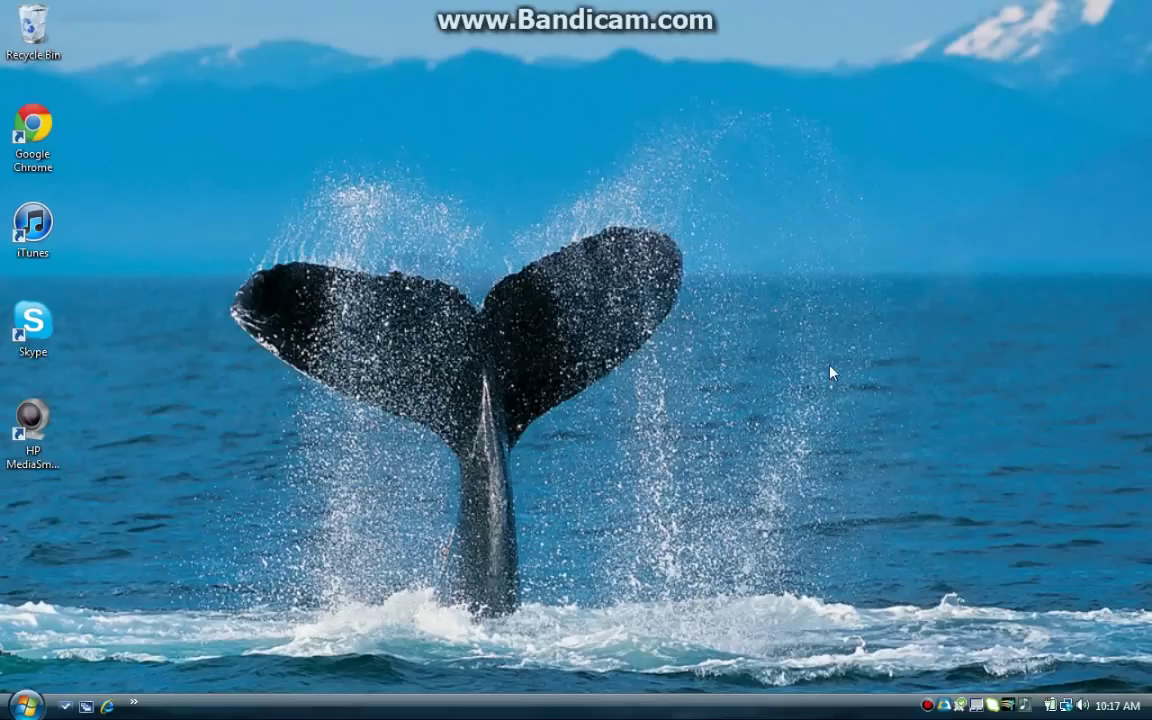
# Step: Bring up the context menu of the Google Chrome desktop shortcut
pyautogui.rightClick(38, 150)
# Step: Launch Chrome and load youtube.com
pyautogui.click(70, 176)
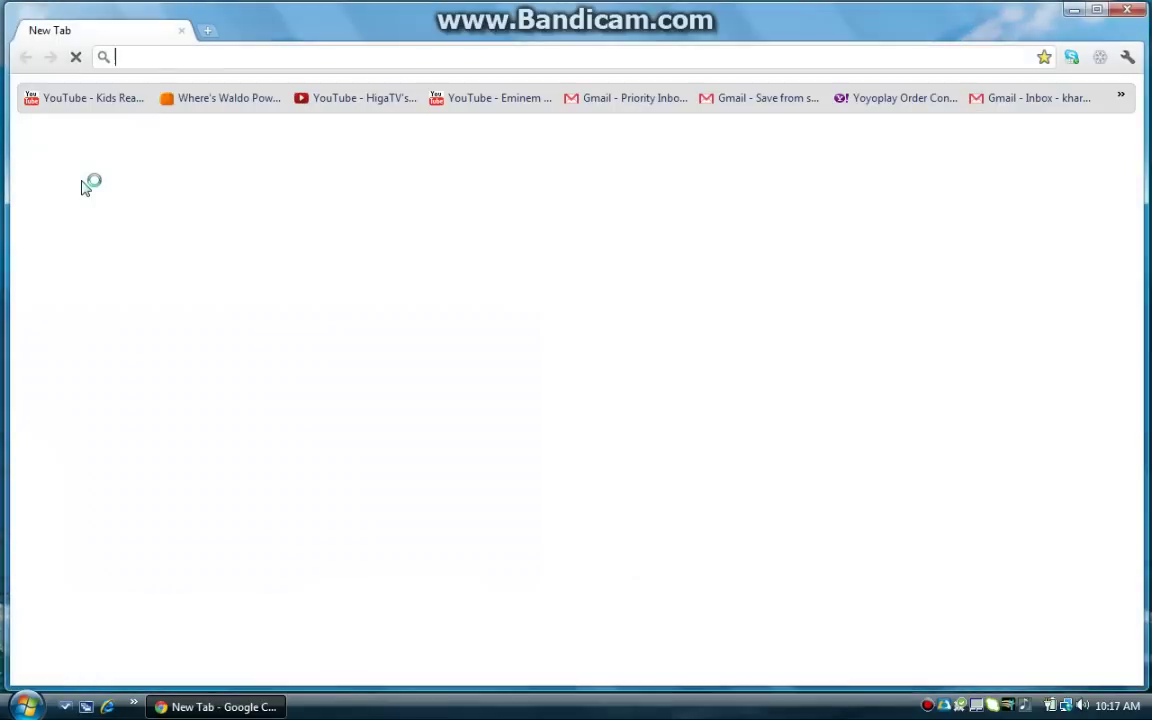
pyautogui.write('youtube.com')
pyautogui.press('Return')
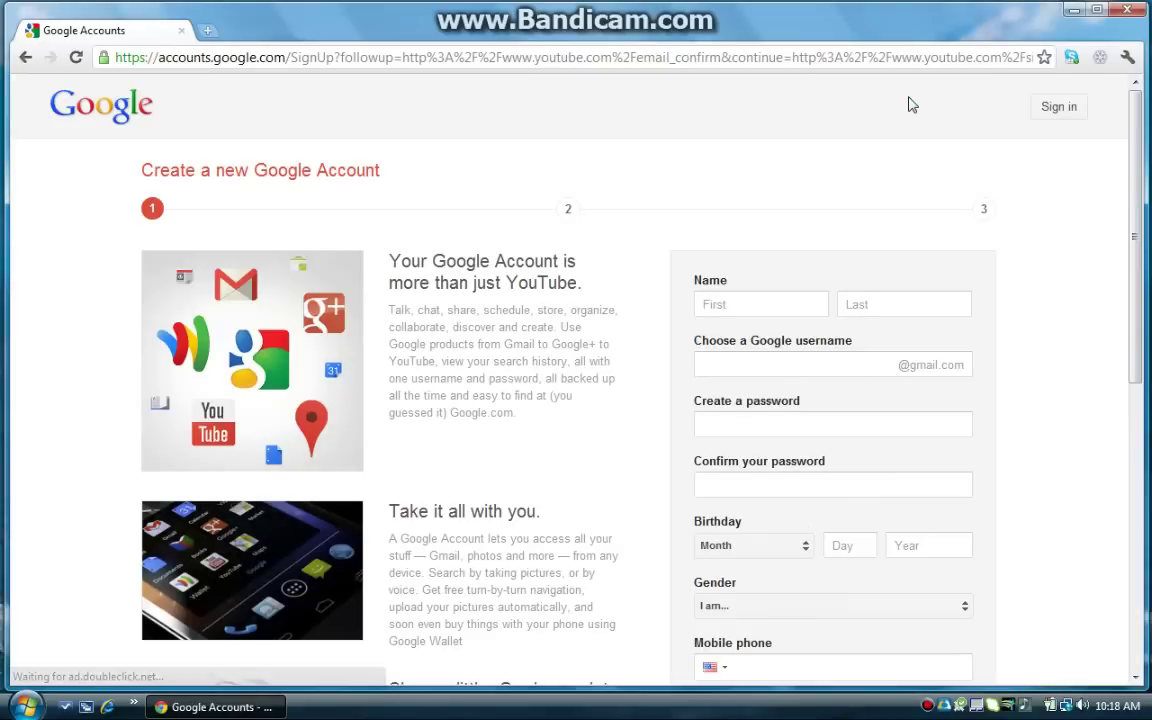
# Step: Enter the name First Last and the username exampleexample305
pyautogui.write('F')
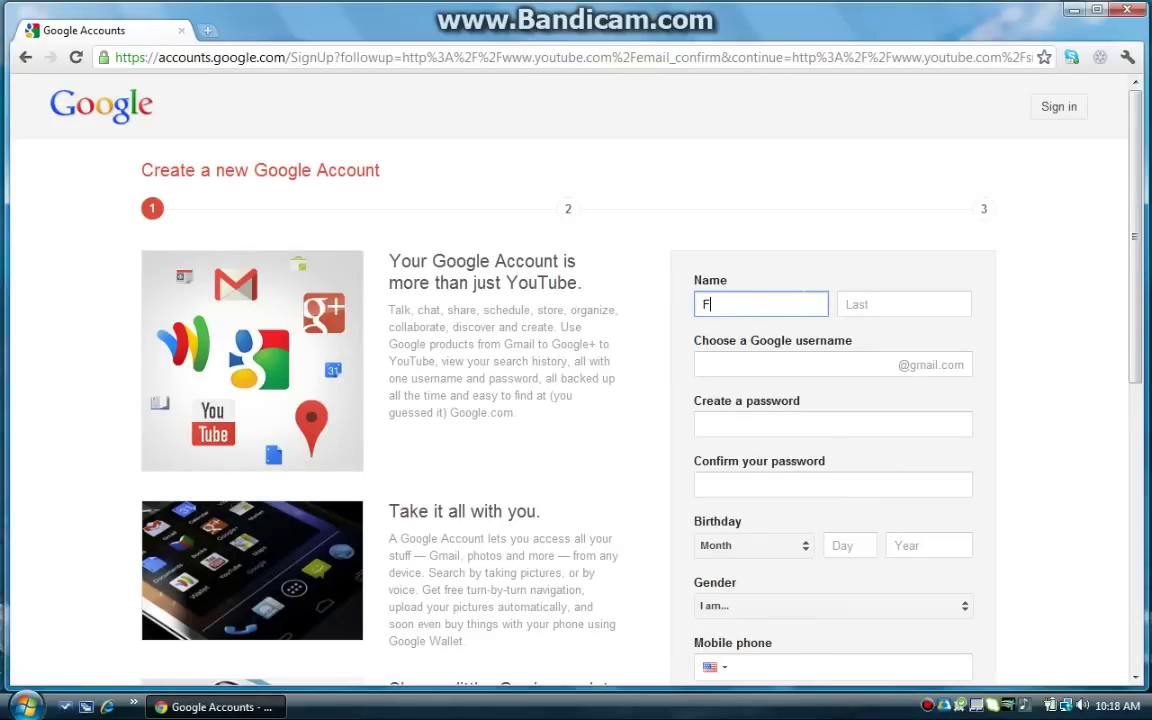
pyautogui.write('irst')
pyautogui.press('Tab')
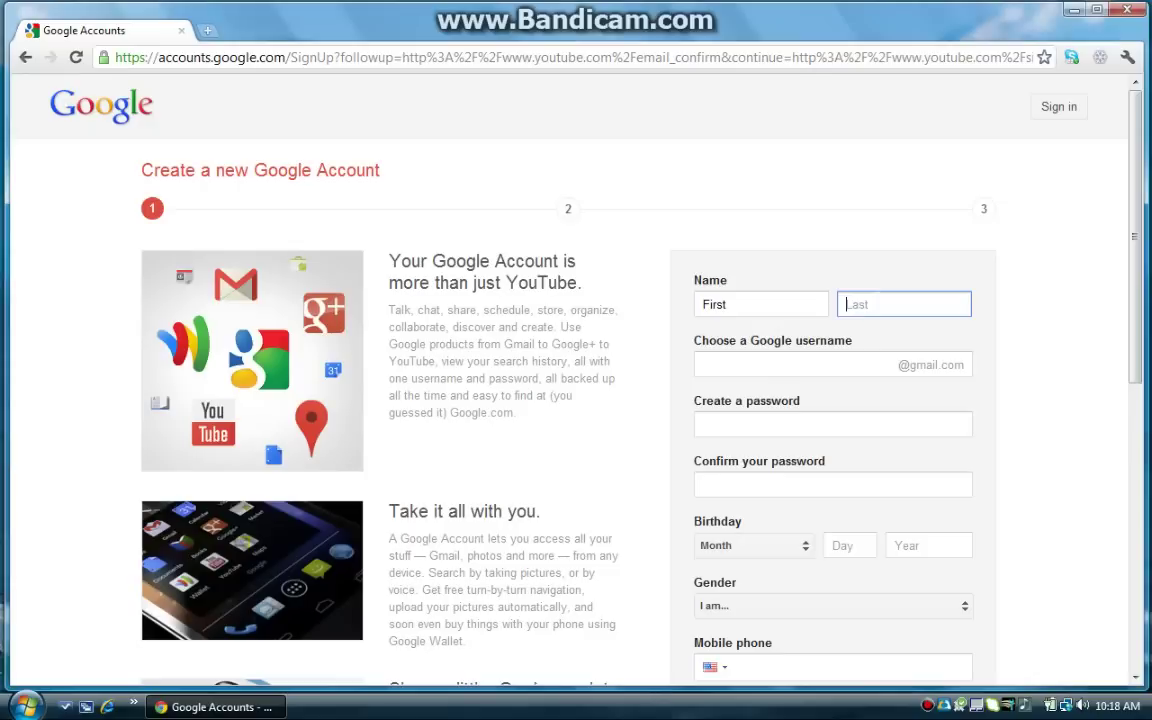
pyautogui.write('Last')
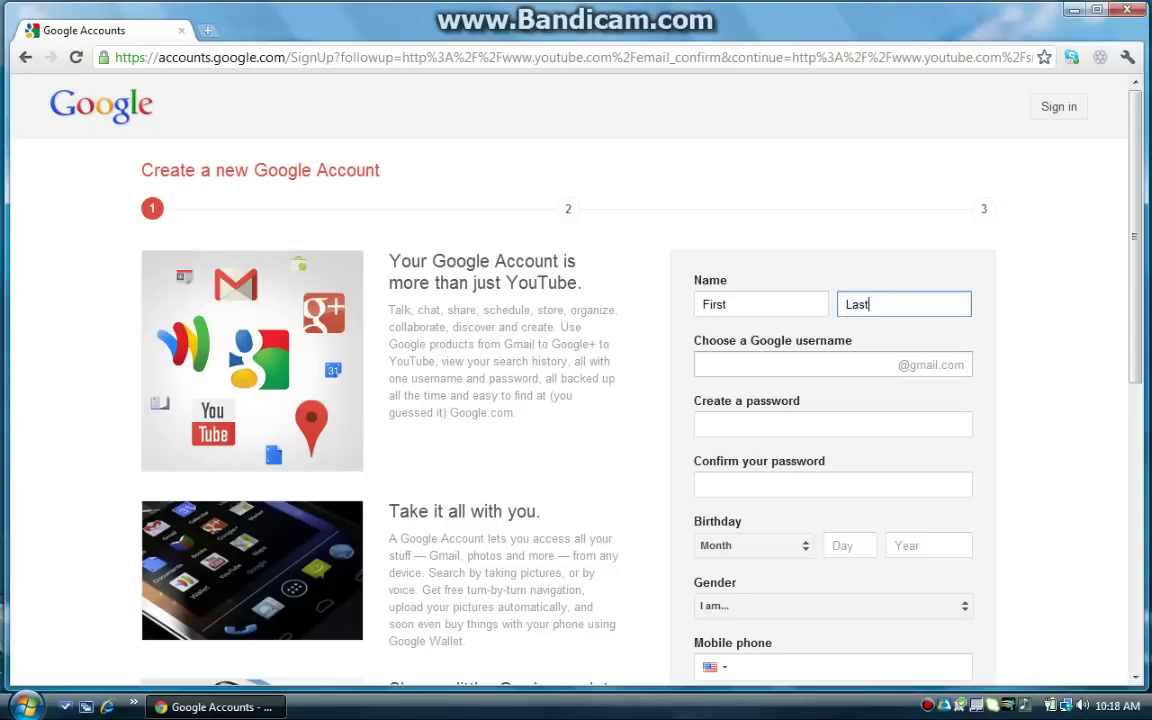
pyautogui.click(760, 364)
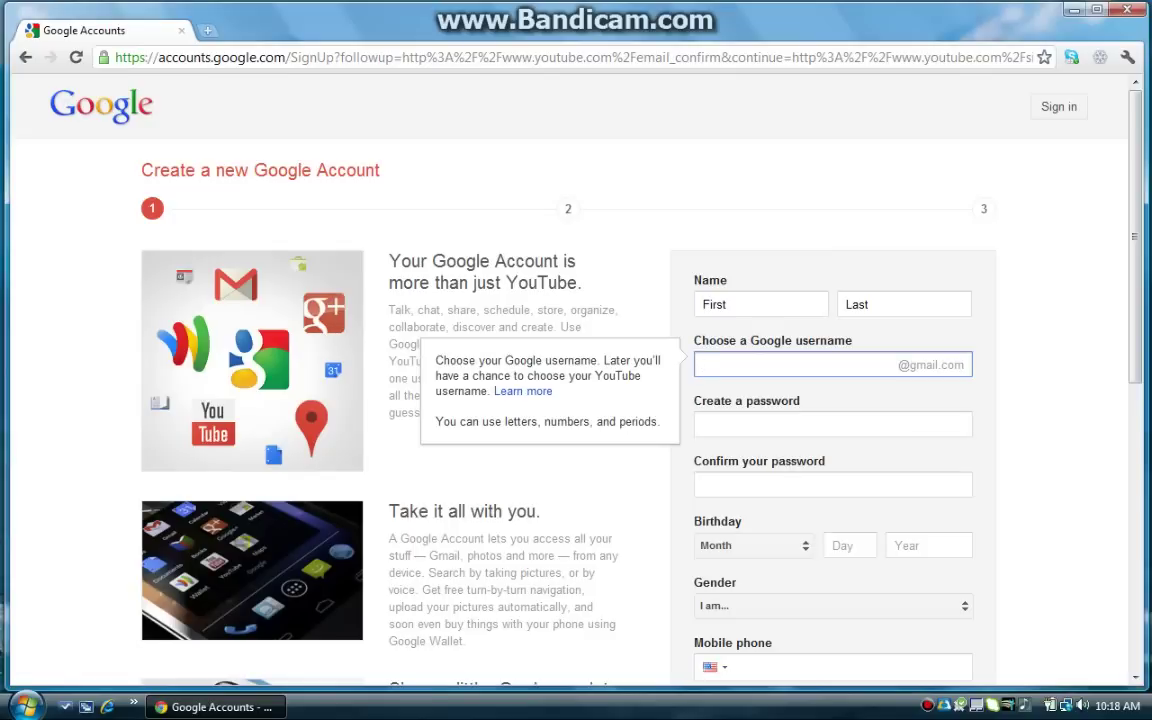
pyautogui.write('exampleexample305')
# Step: Enter the account password and type it again to confirm
pyautogui.press('Tab')
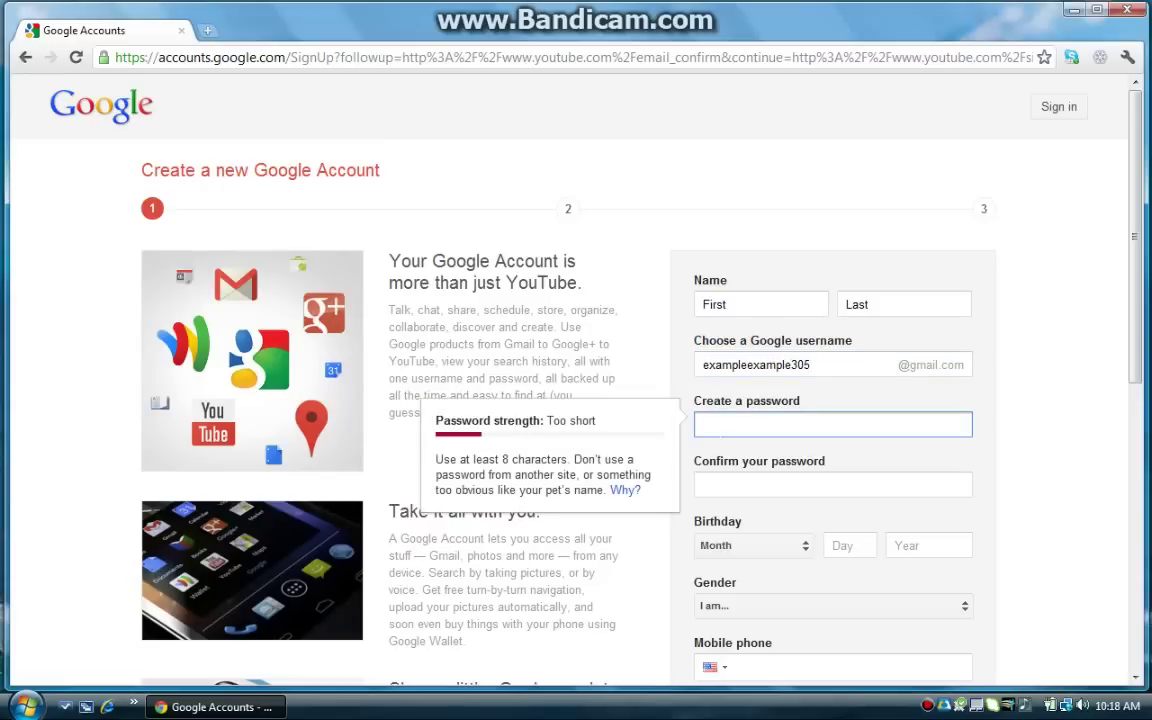
pyautogui.write('••••••••••')
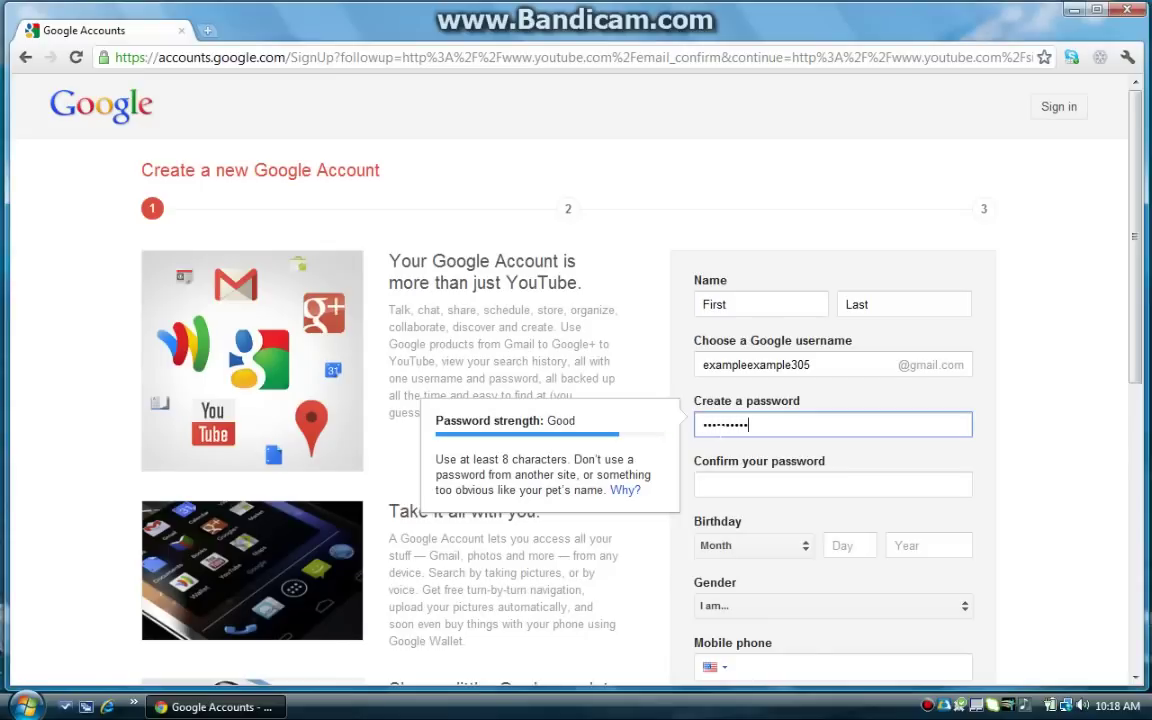
pyautogui.write('••••••••••')
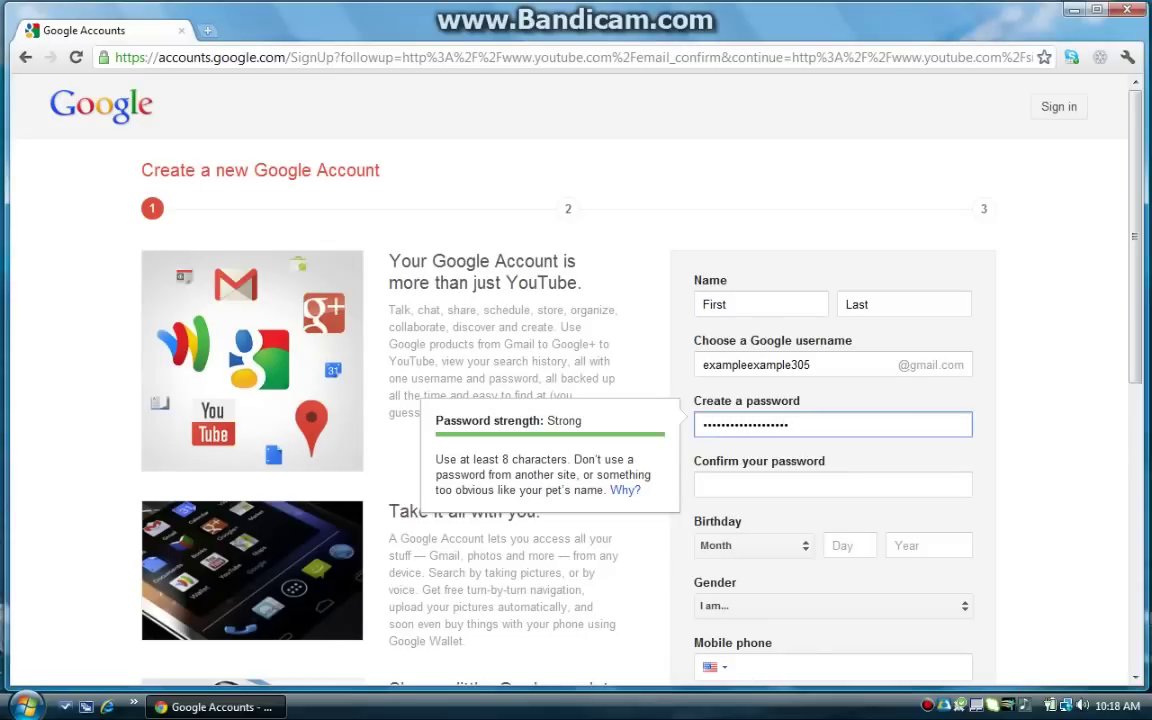
pyautogui.press('Tab')
pyautogui.write('•••••••••••••')
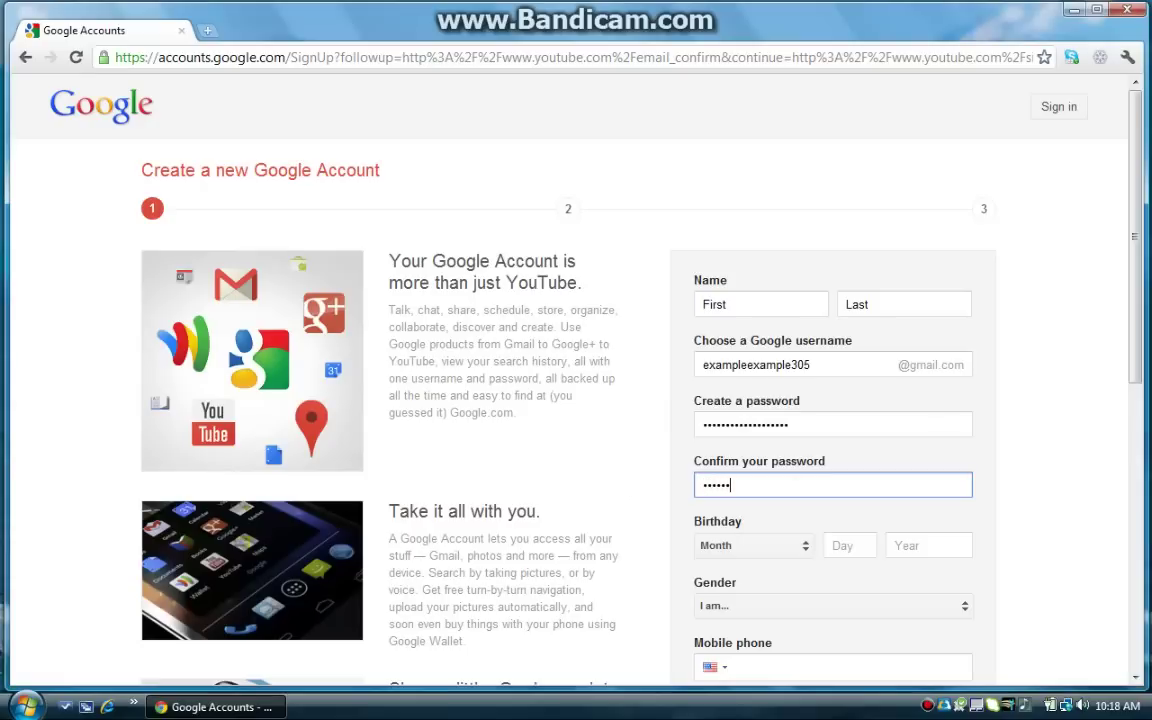
pyautogui.write('••••••')
# Step: Set the birthday to March 1, 1990
pyautogui.scroll(-1, 764, 476)
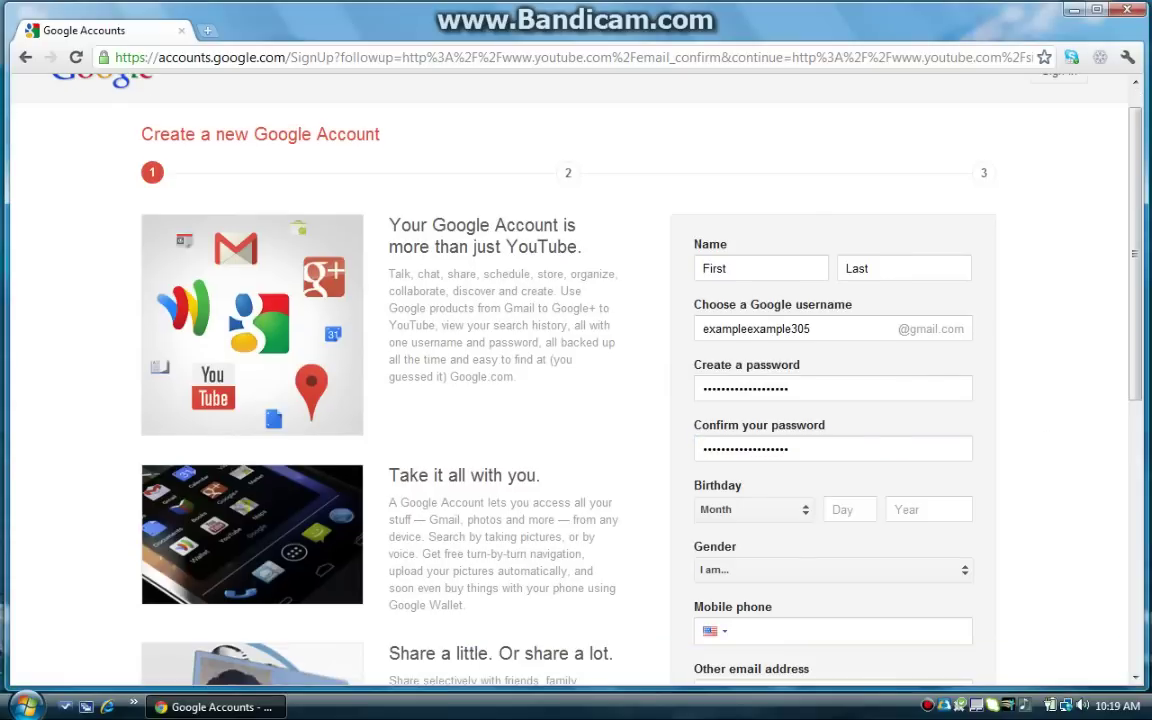
pyautogui.click(808, 477)
pyautogui.click(760, 535)
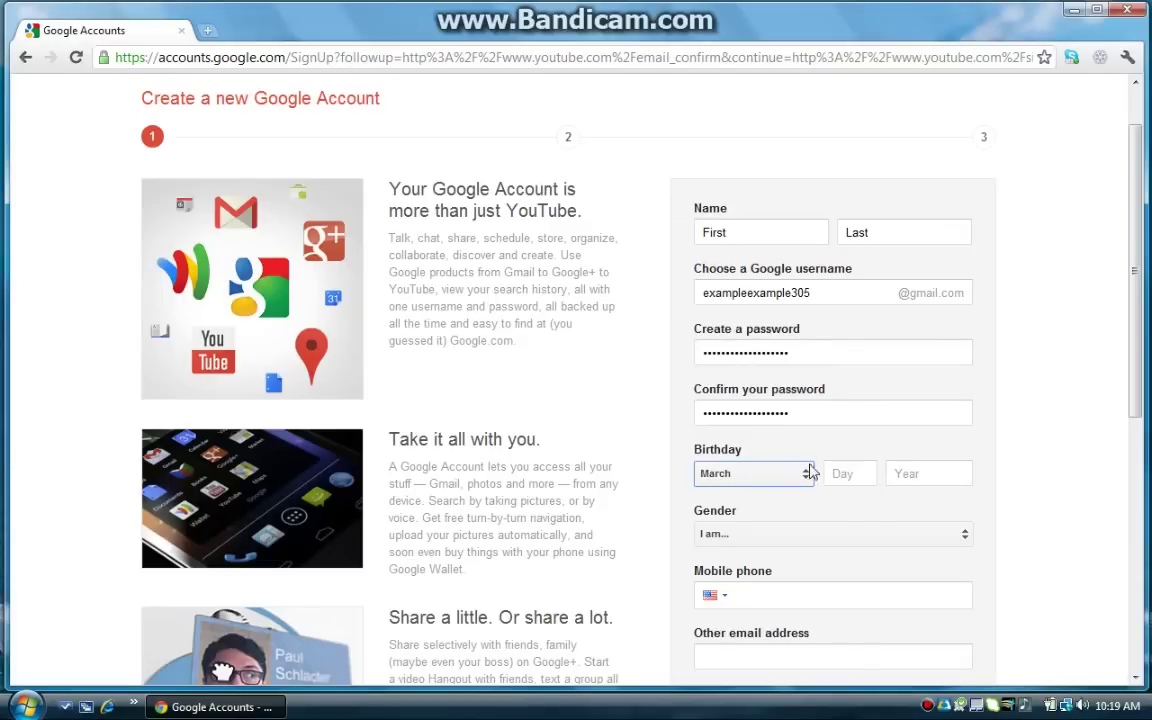
pyautogui.click(849, 477)
pyautogui.write('1')
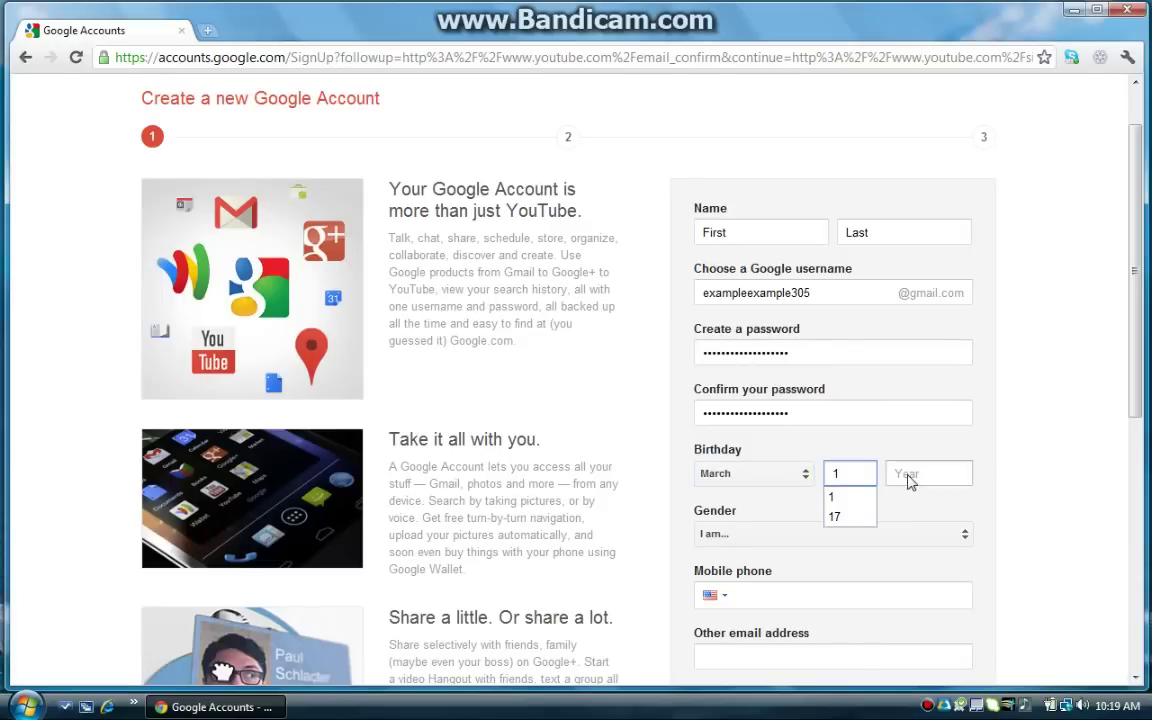
pyautogui.click(905, 478)
pyautogui.write('1990')
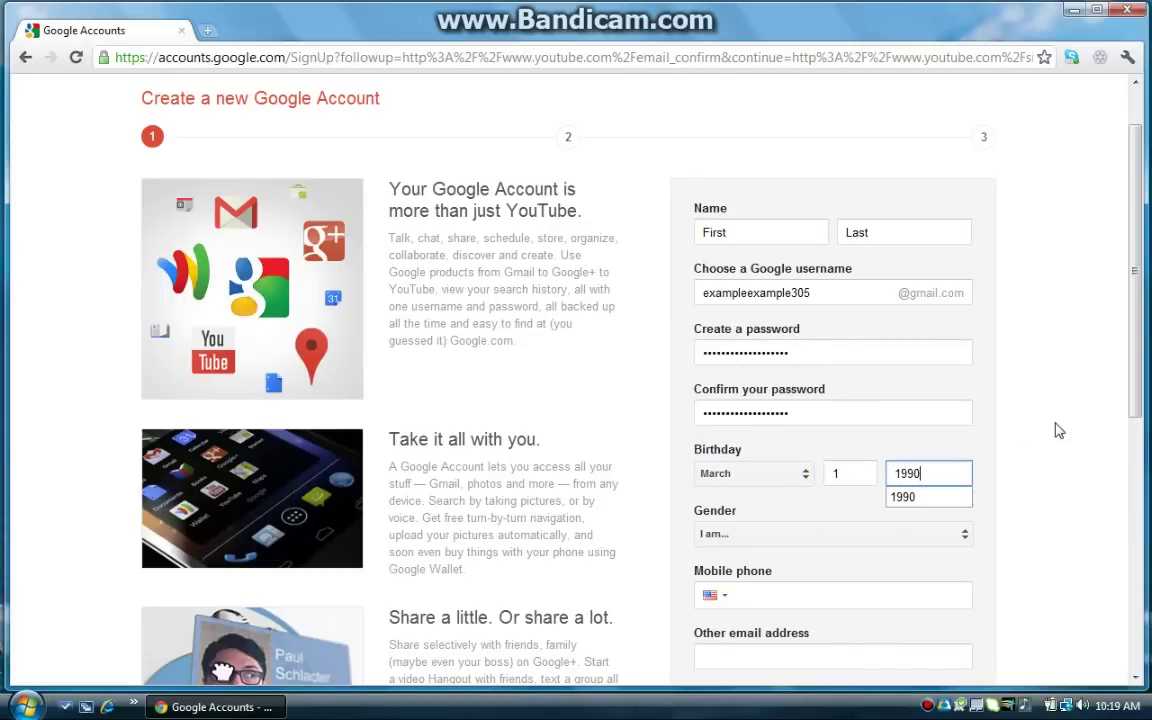
# Step: Choose Male as the gender and move down to the captcha section
pyautogui.scroll(-1, 869, 500)
pyautogui.scroll(-1, 964, 458)
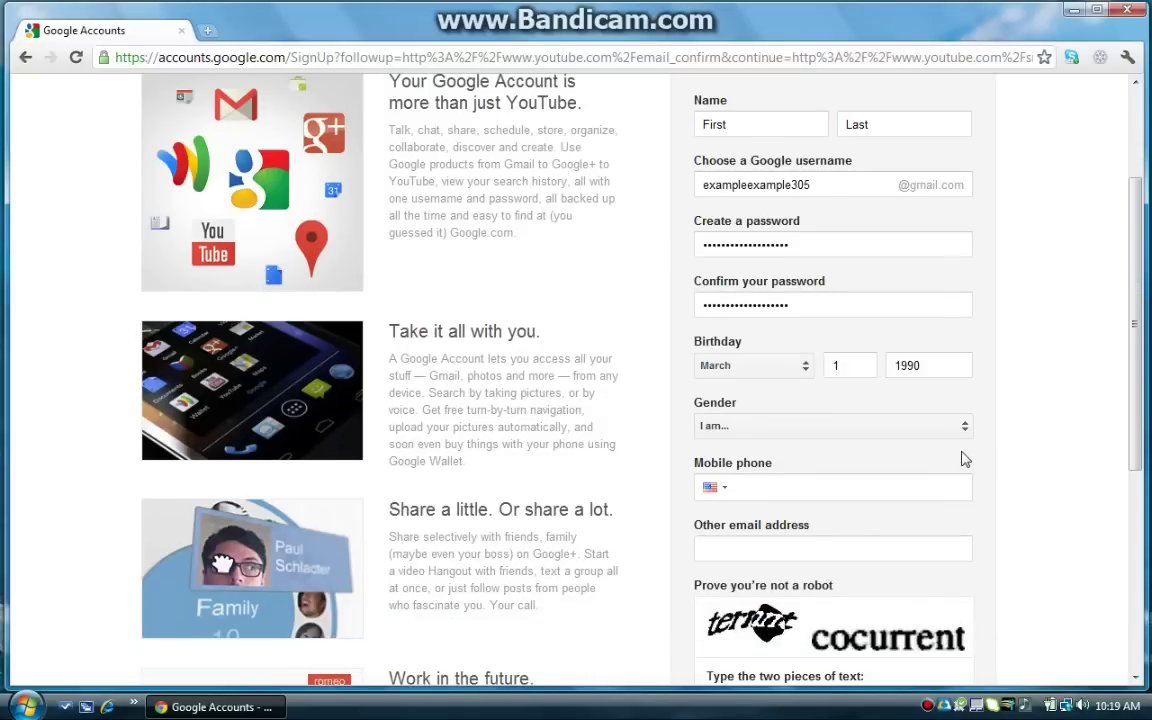
pyautogui.click(964, 428)
pyautogui.click(812, 430)
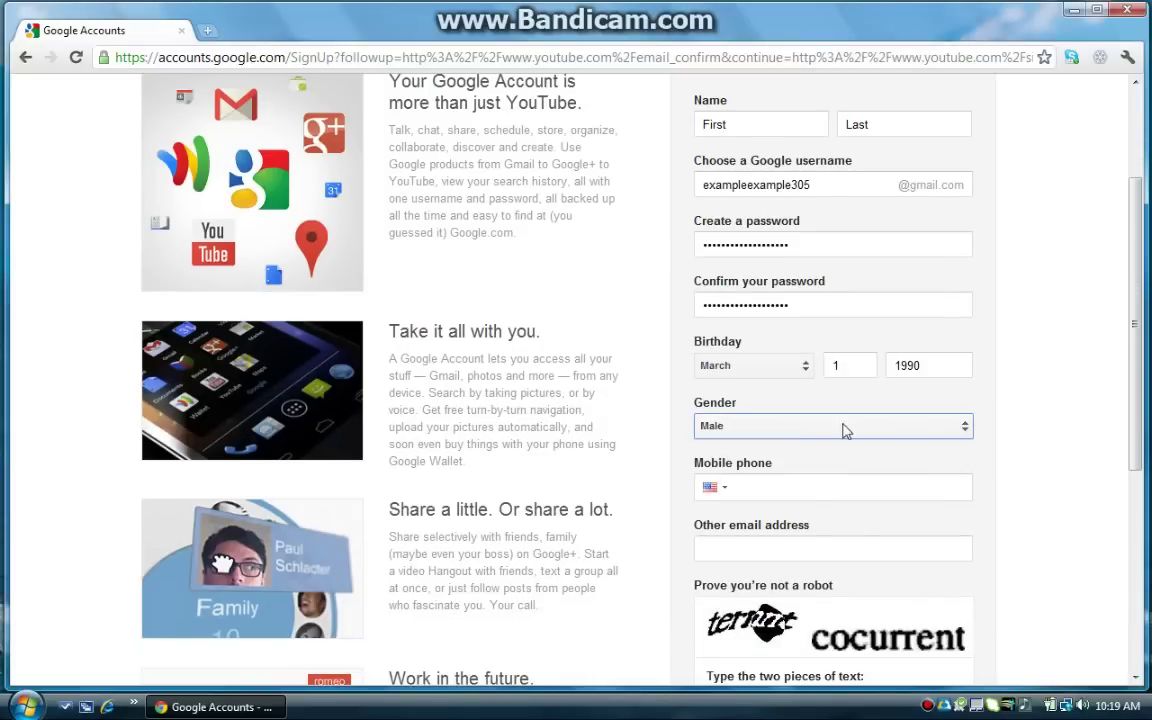
pyautogui.scroll(-1, 727, 393)
pyautogui.scroll(-1, 727, 393)
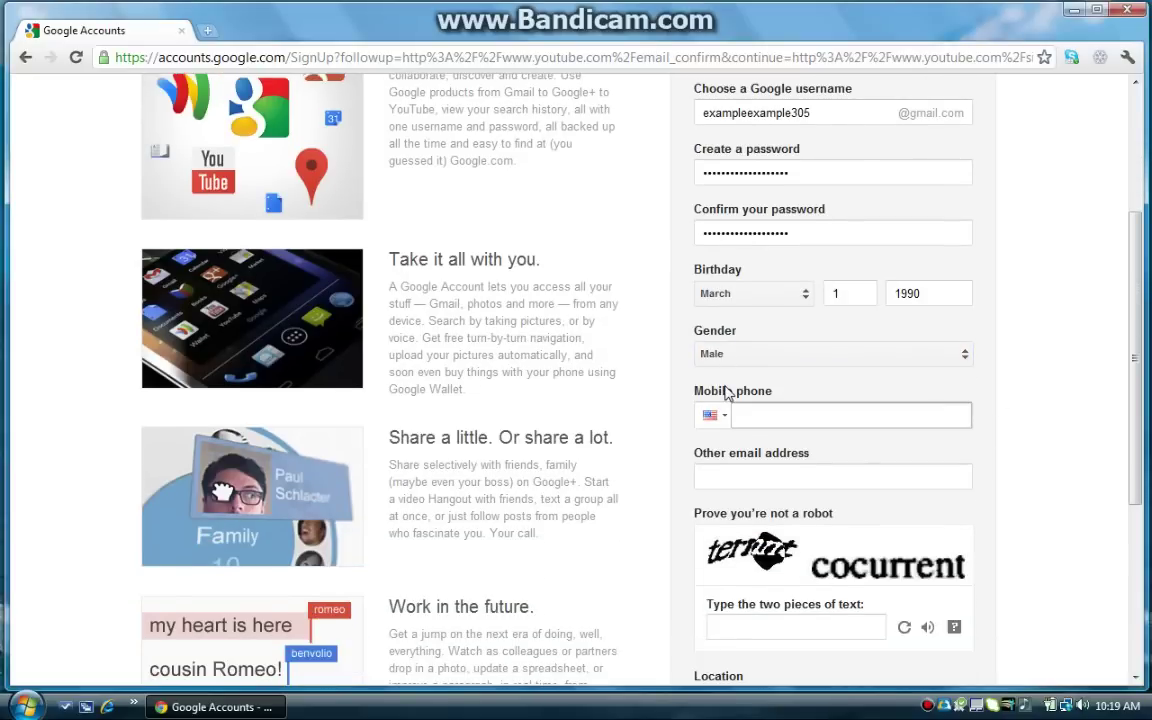
pyautogui.scroll(-1, 727, 393)
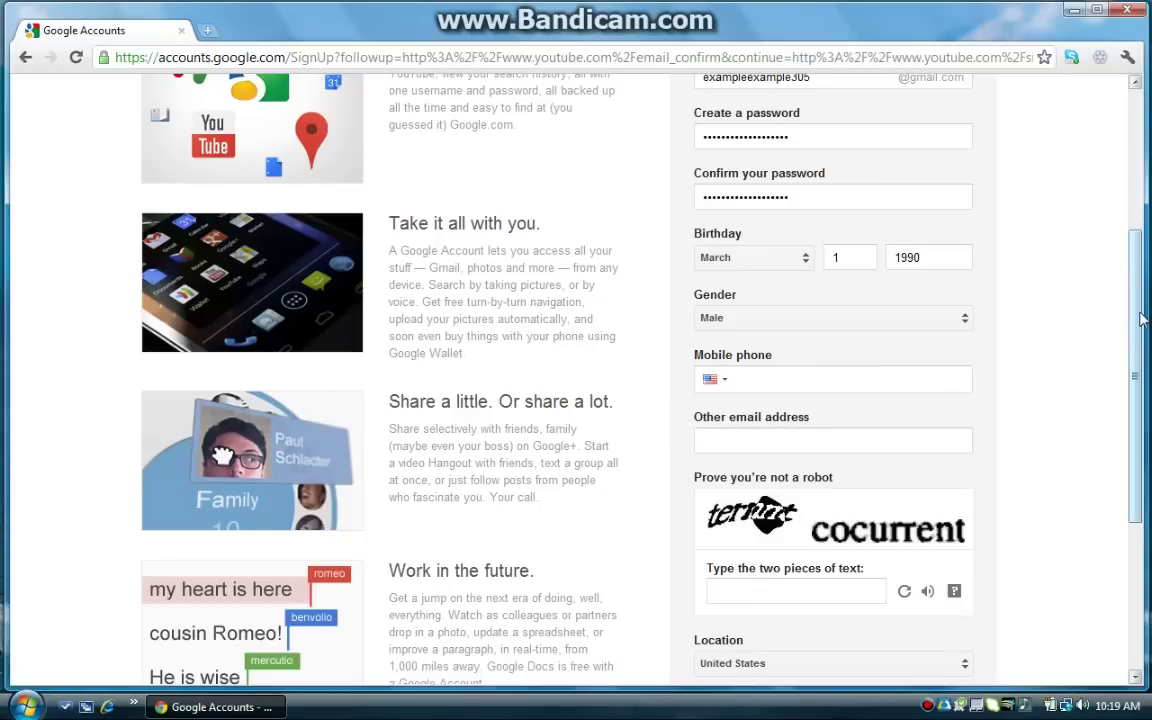
pyautogui.moveTo(1135, 345); pyautogui.dragTo(702, 471)
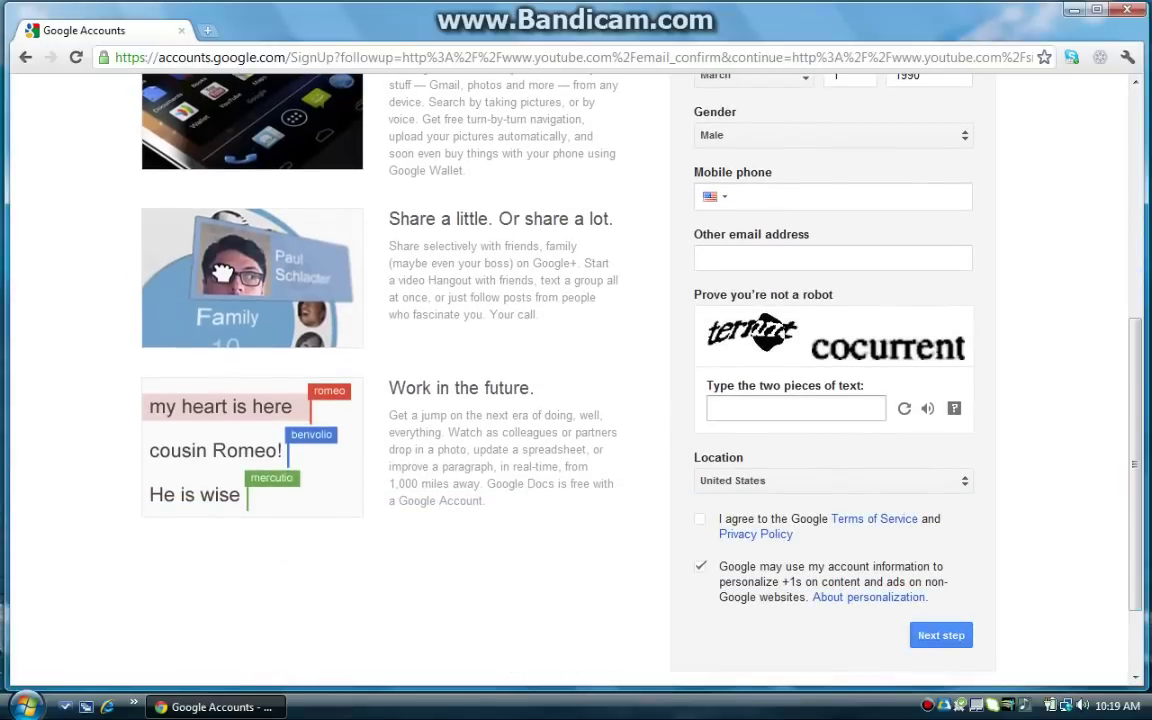
# Step: Type the two captcha words into the robot-check box
pyautogui.click(795, 408)
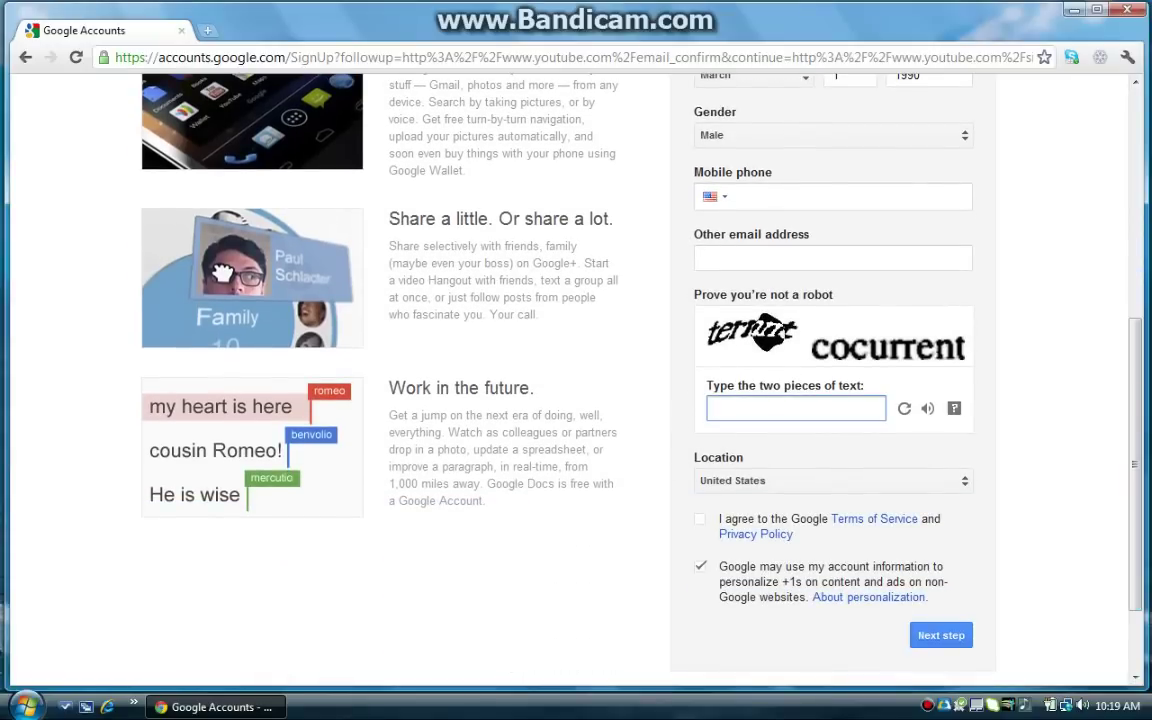
pyautogui.write('ternnt cocurrent')
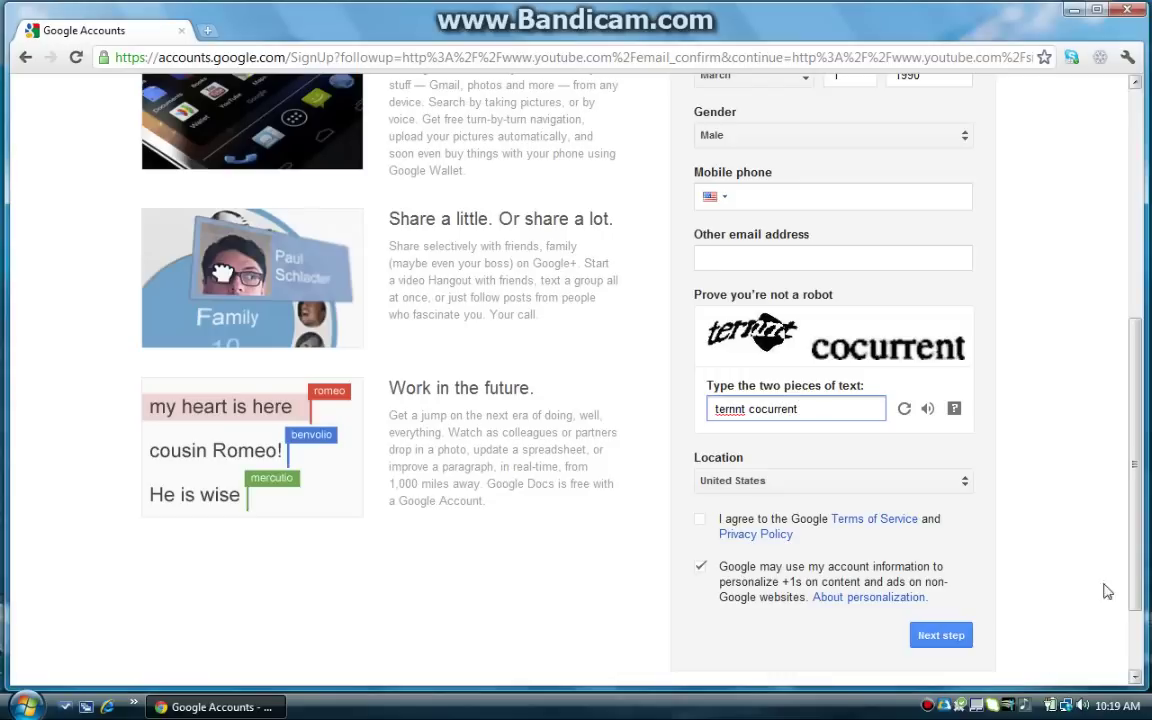
pyautogui.scroll(-1, 1046, 565)
pyautogui.scroll(-1, 1046, 565)
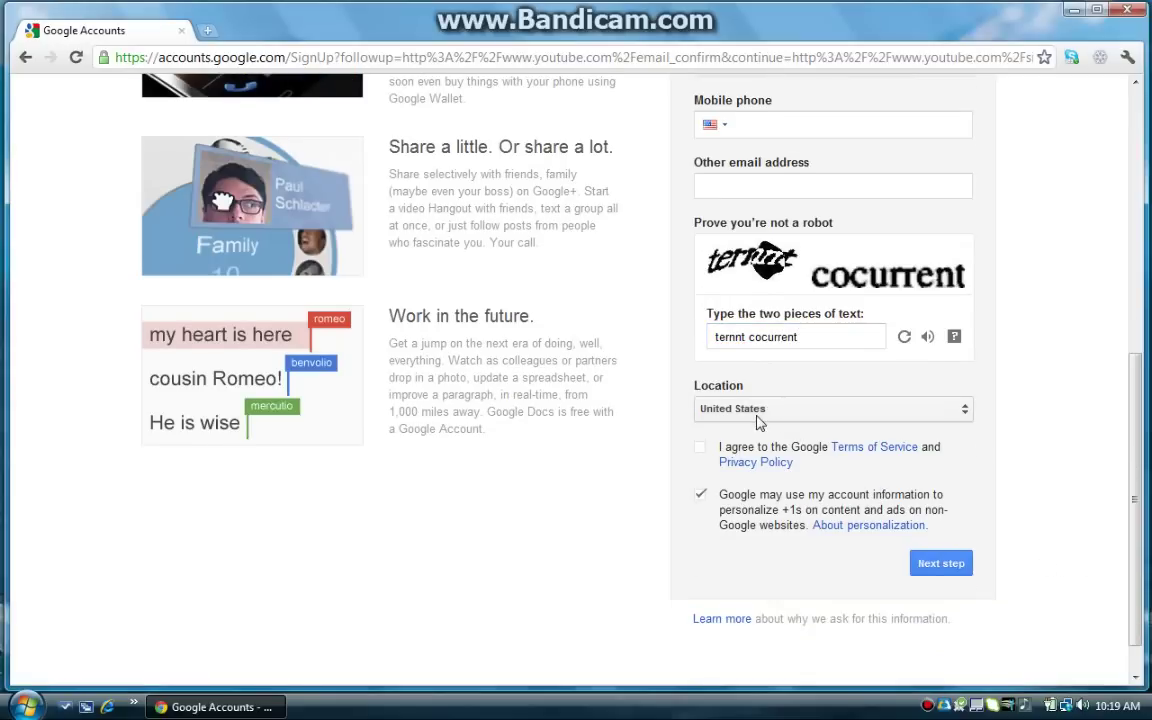
# Step: Accept the Terms, opt out of personalized +1s and ads, and submit
pyautogui.click(701, 449)
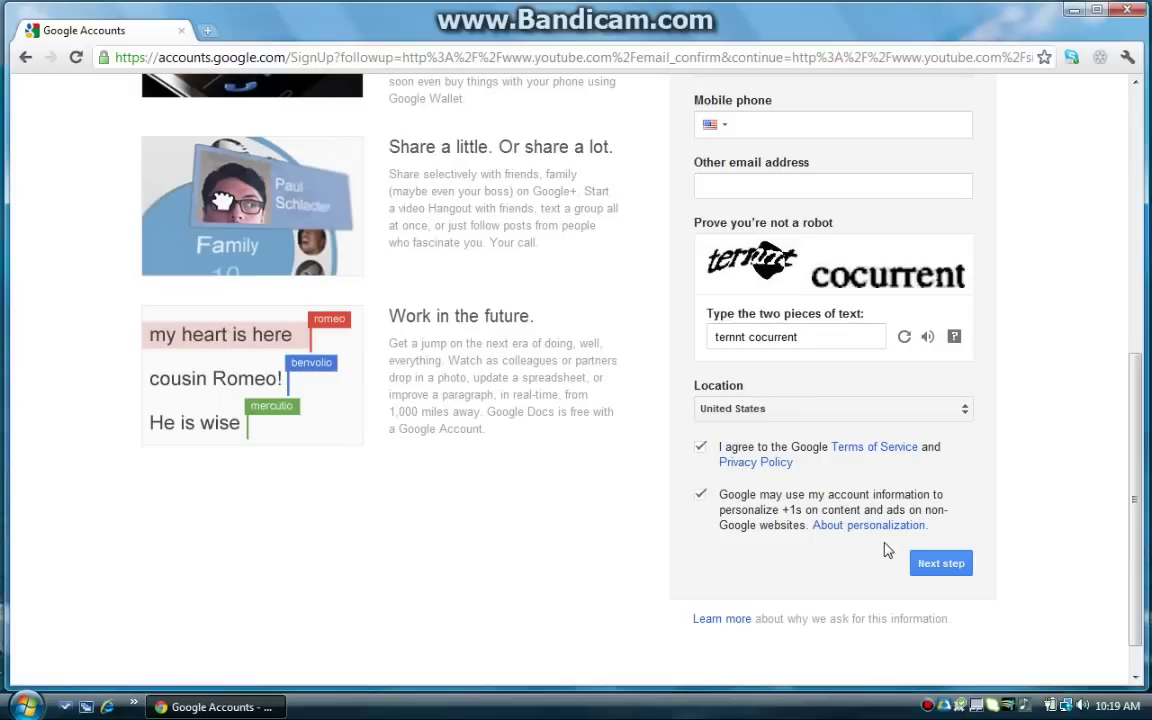
pyautogui.click(701, 498)
pyautogui.click(941, 564)
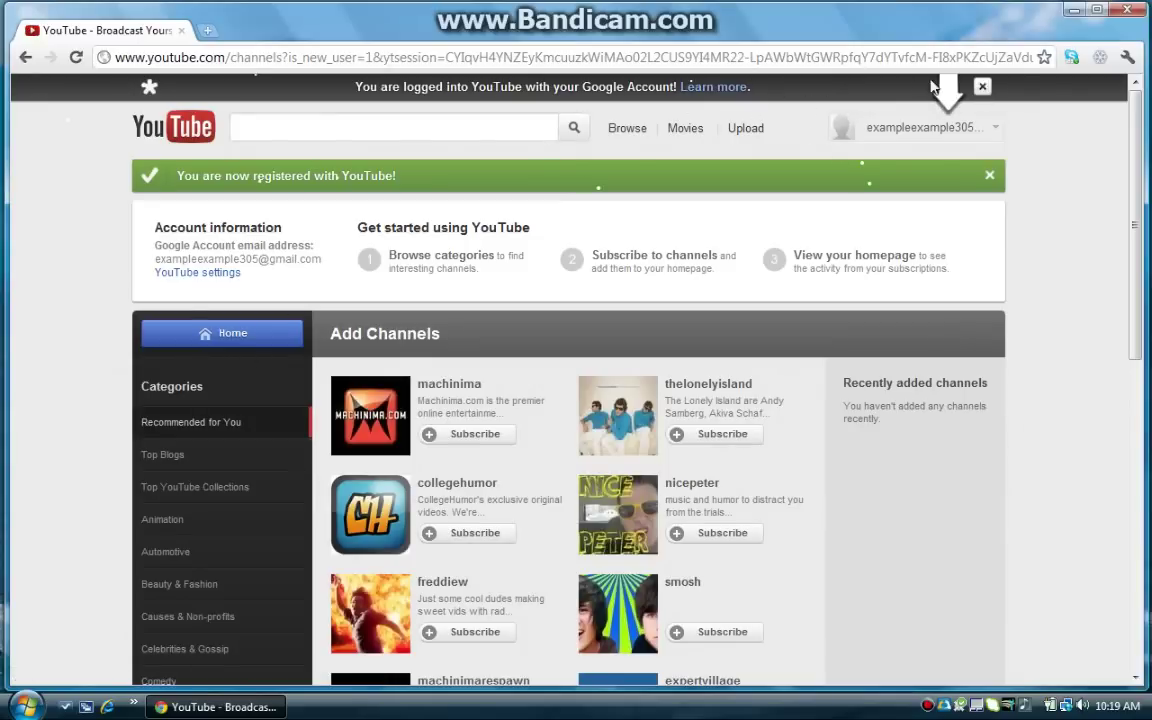
# Step: Close the 'logged into YouTube' notice and open the username account panel
pyautogui.click(982, 86)
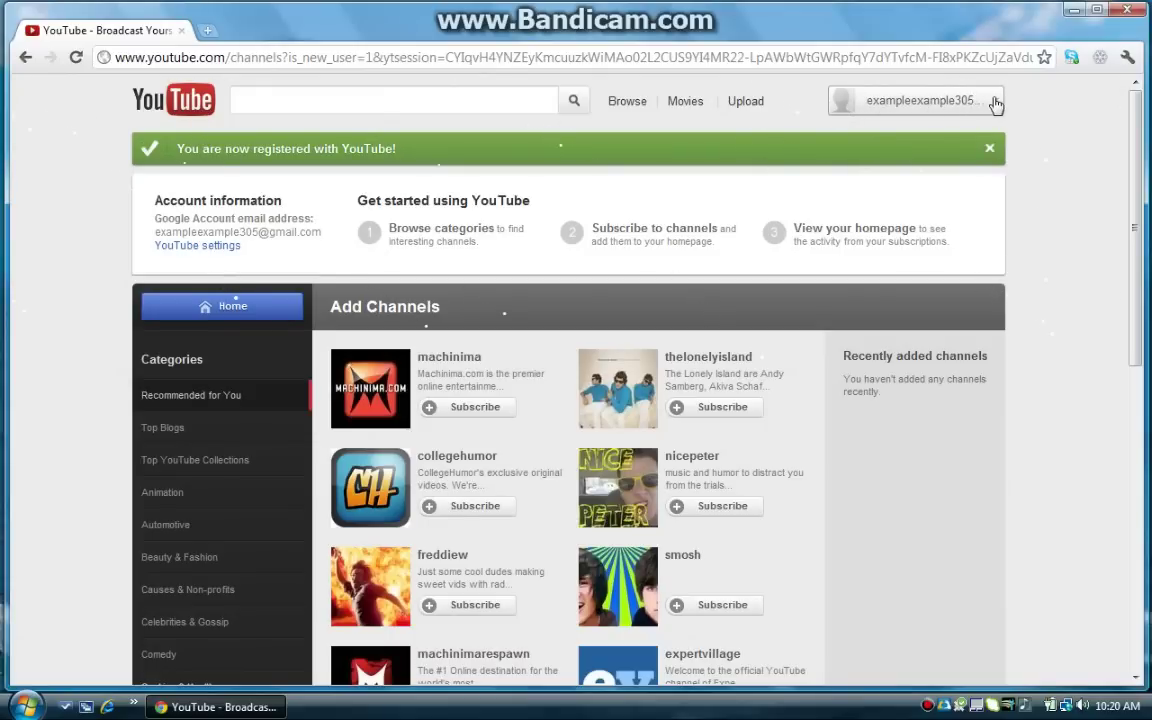
pyautogui.click(996, 104)
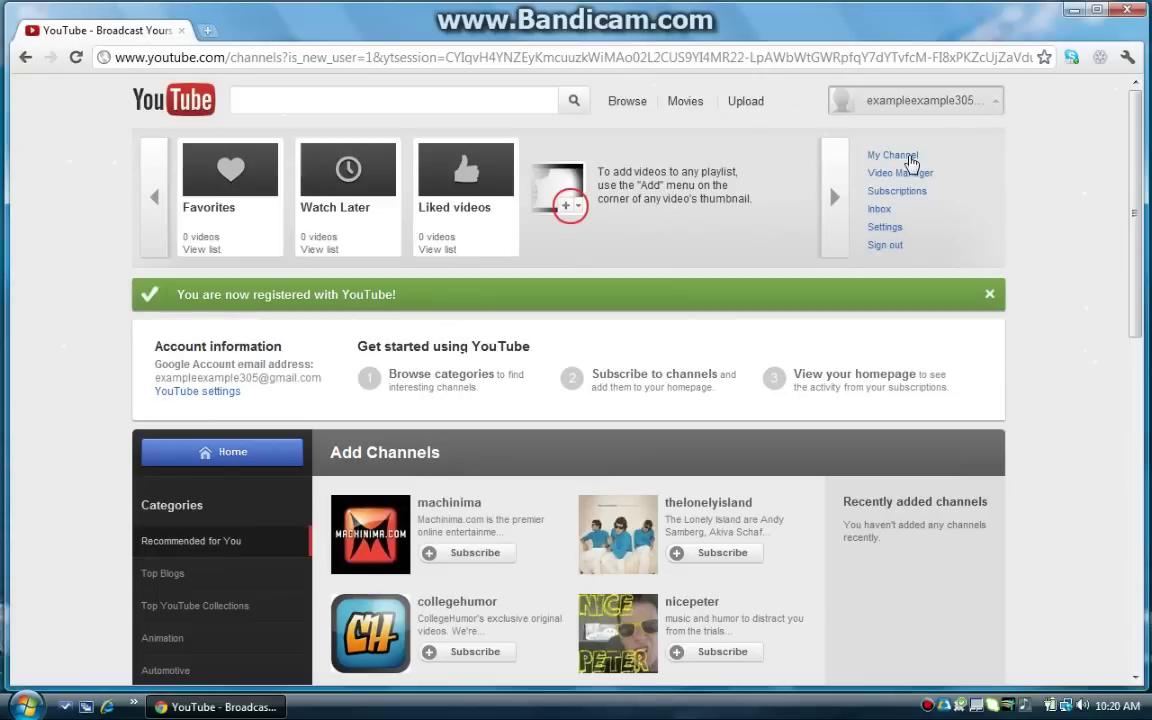
# Step: Name the new channel ExampleExample305, allow email discovery and product emails, and continue
pyautogui.click(911, 160)
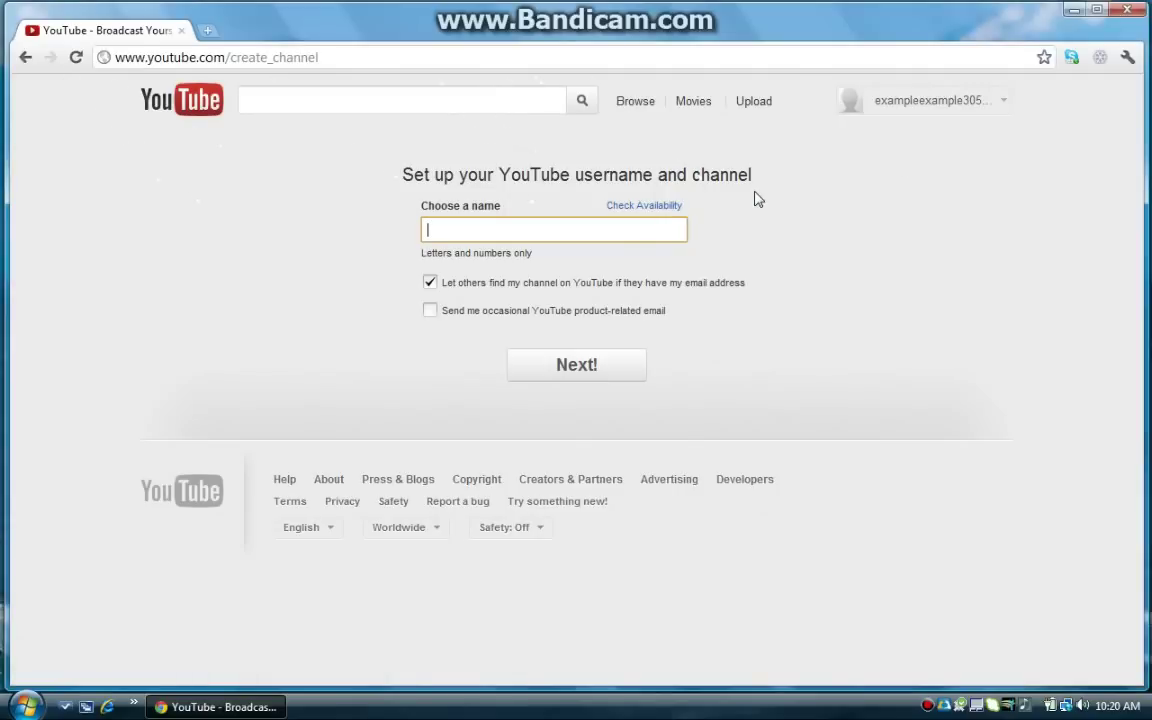
pyautogui.write('Exam')
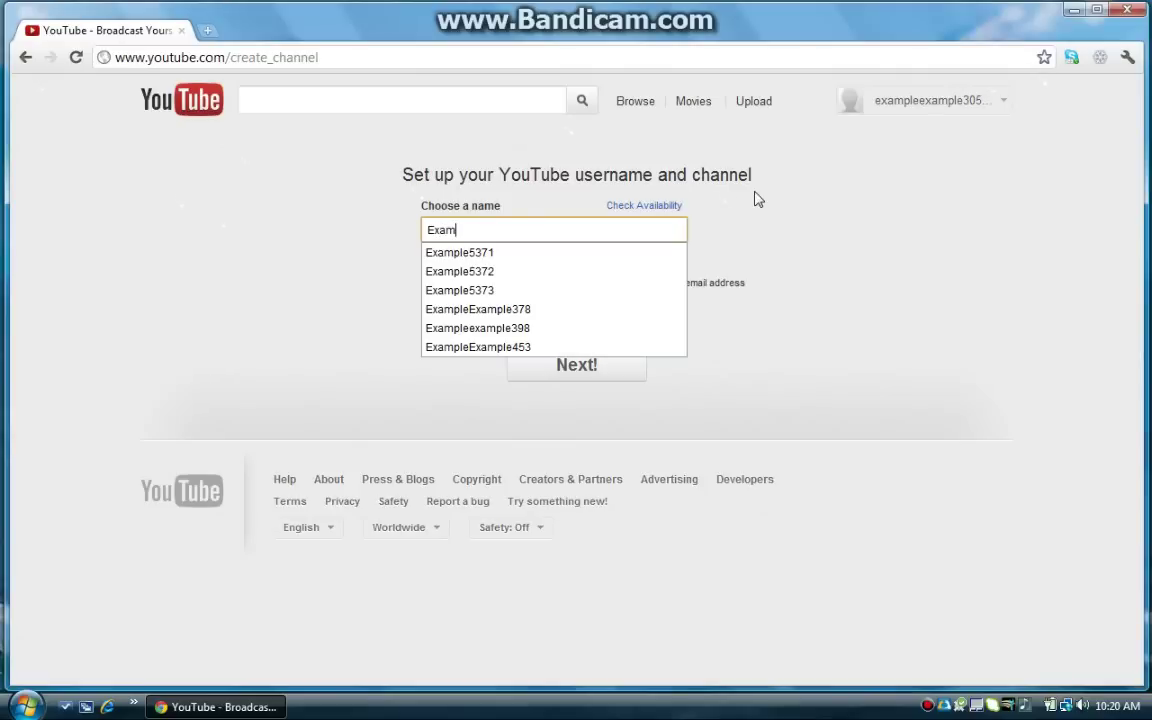
pyautogui.write('pleExample')
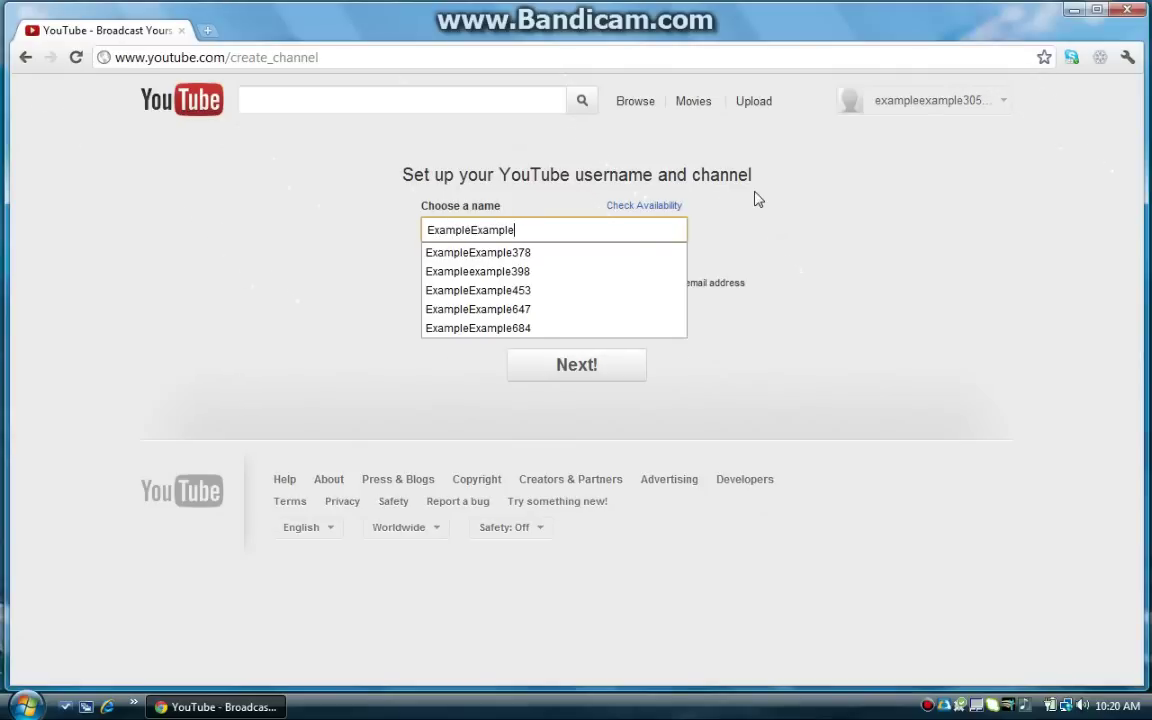
pyautogui.write('305')
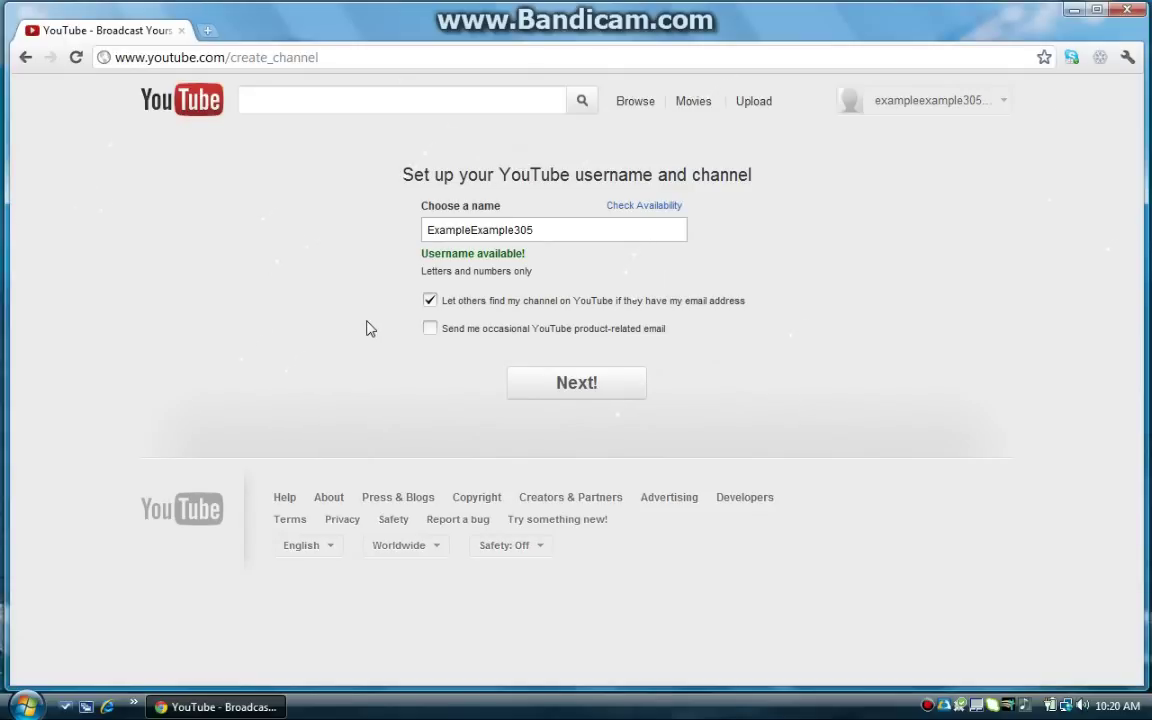
pyautogui.click(429, 302)
pyautogui.click(429, 300)
pyautogui.click(431, 329)
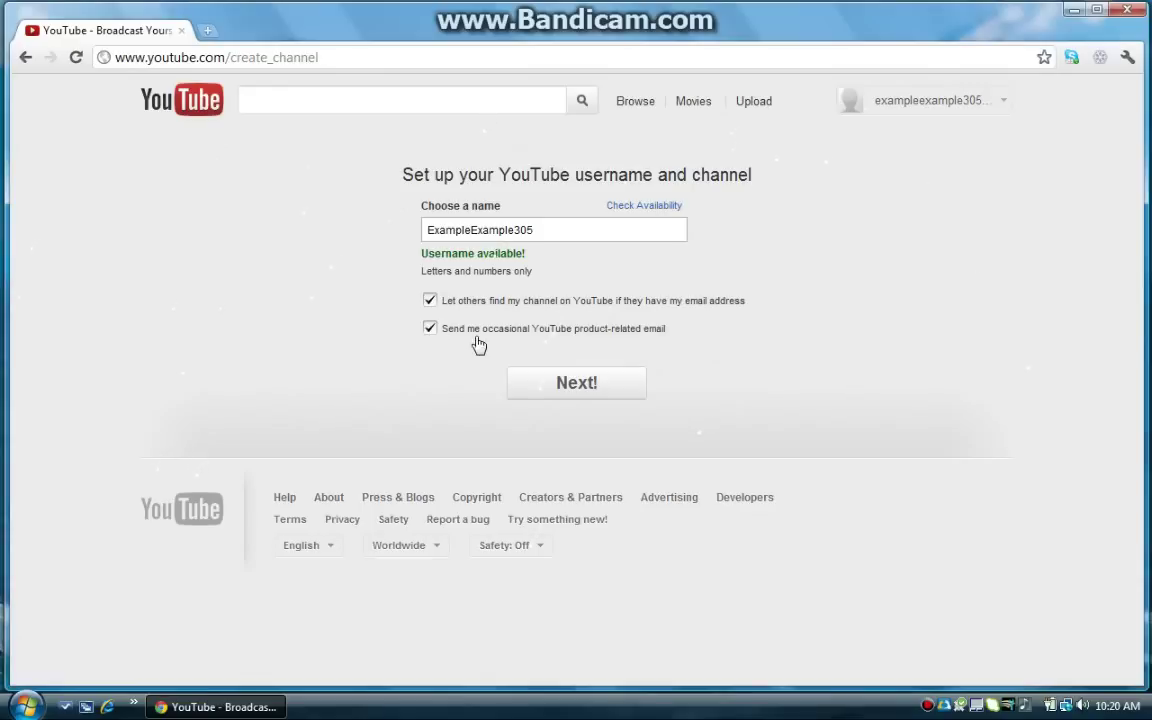
pyautogui.click(576, 384)
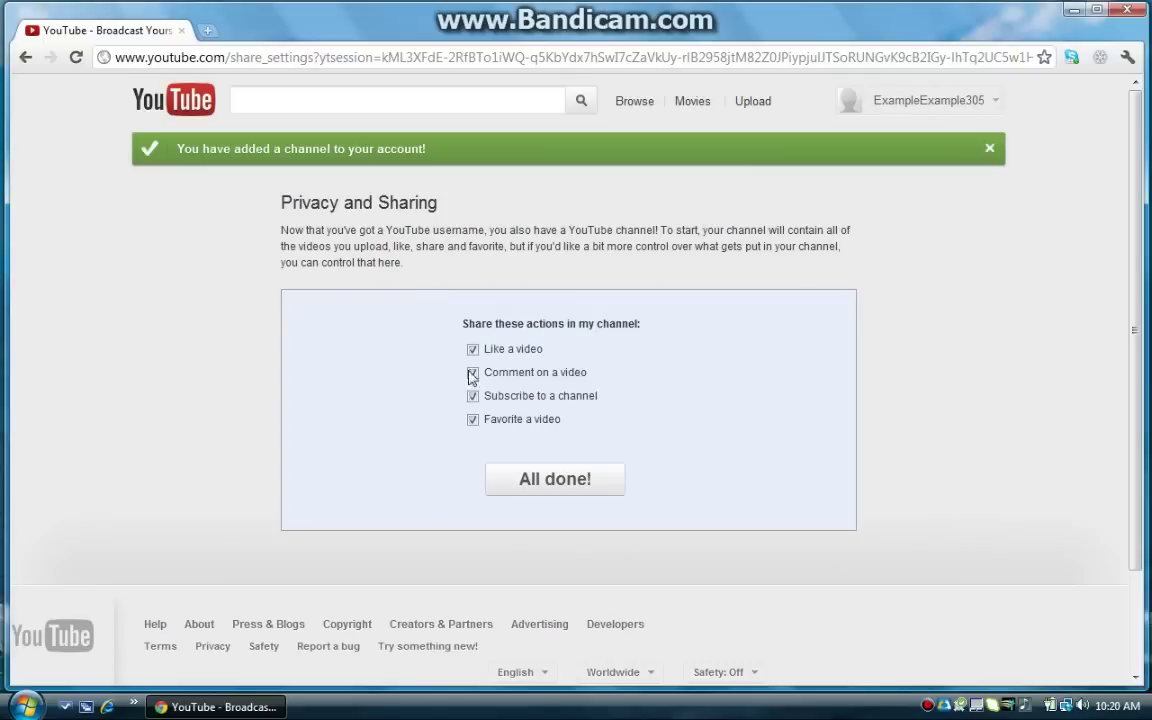
# Step: Keep all four sharing actions ticked and finish with All done!
pyautogui.click(561, 484)
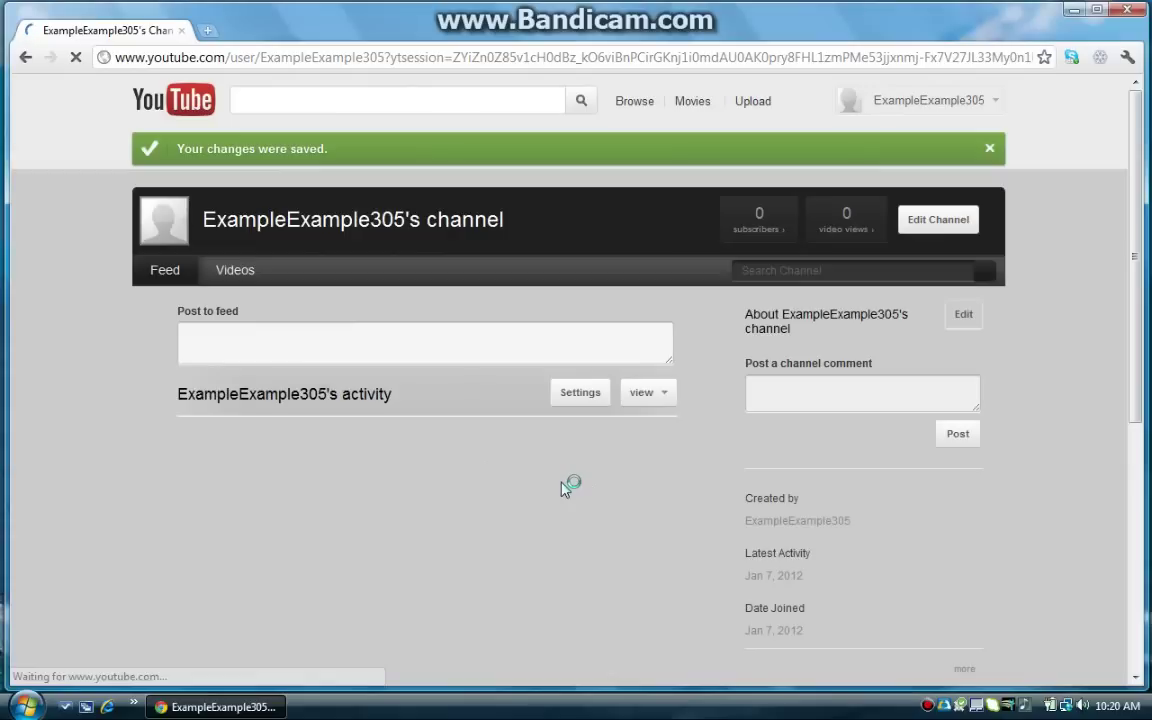